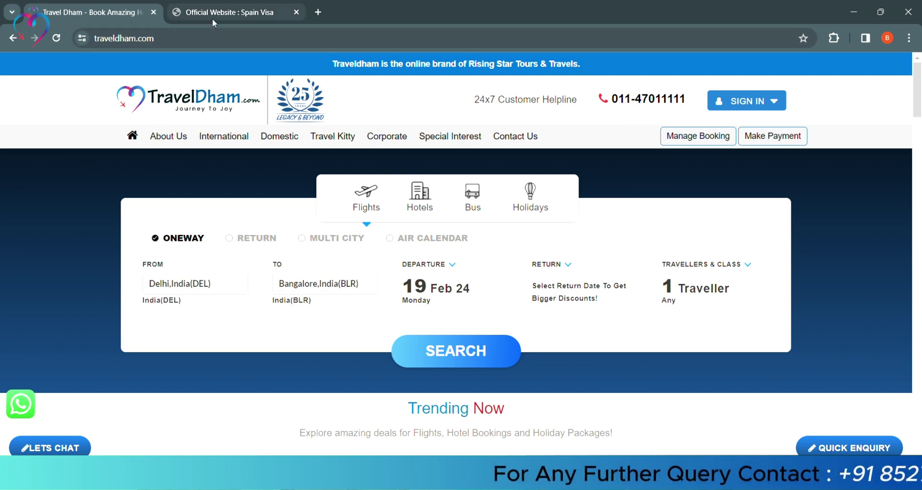
# - On the BLS Spain site, open the Schengen Short Stay Visa page and its Download Form tab
pyautogui.click(186, 19)
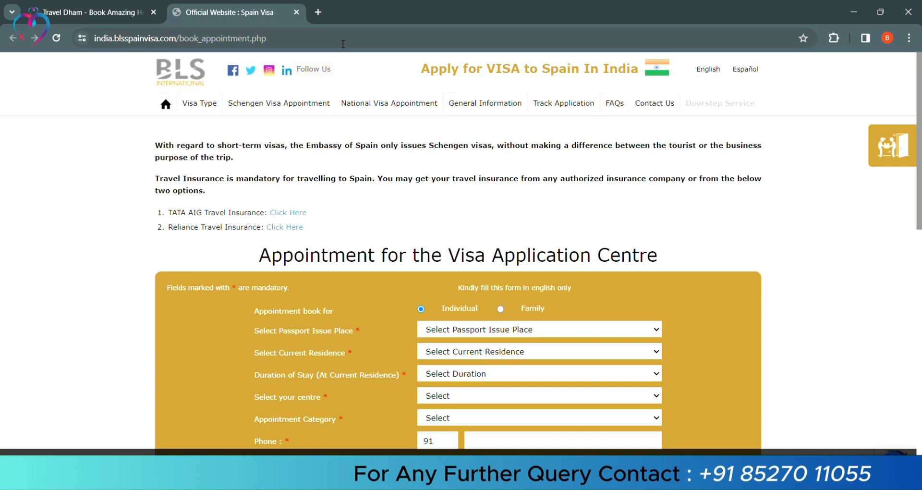
pyautogui.click(342, 41)
pyautogui.click(384, 69)
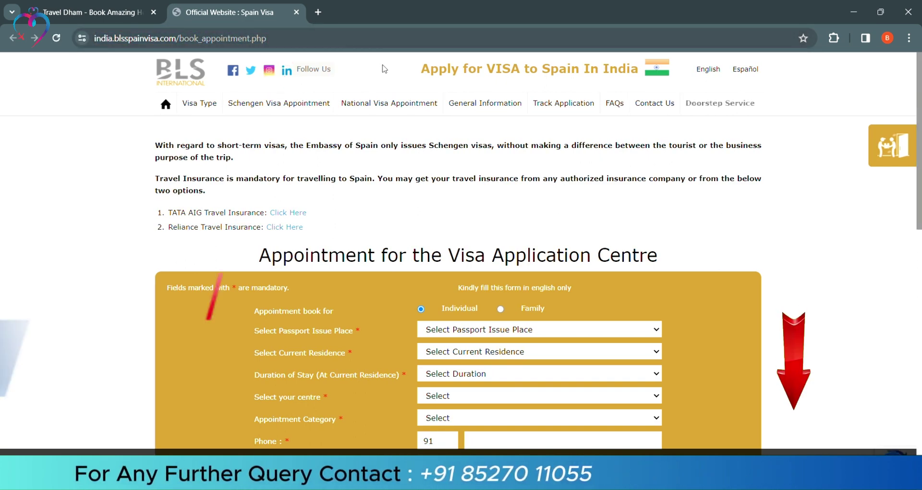
pyautogui.moveTo(199, 104)
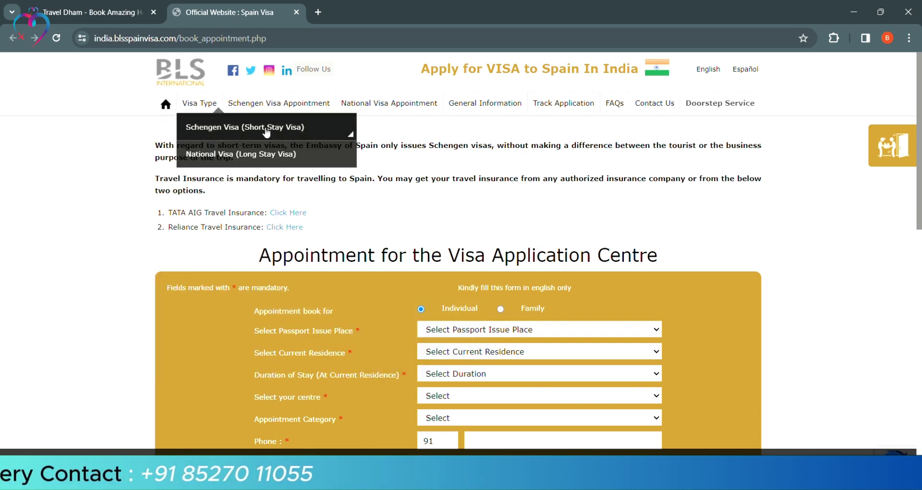
pyautogui.click(267, 130)
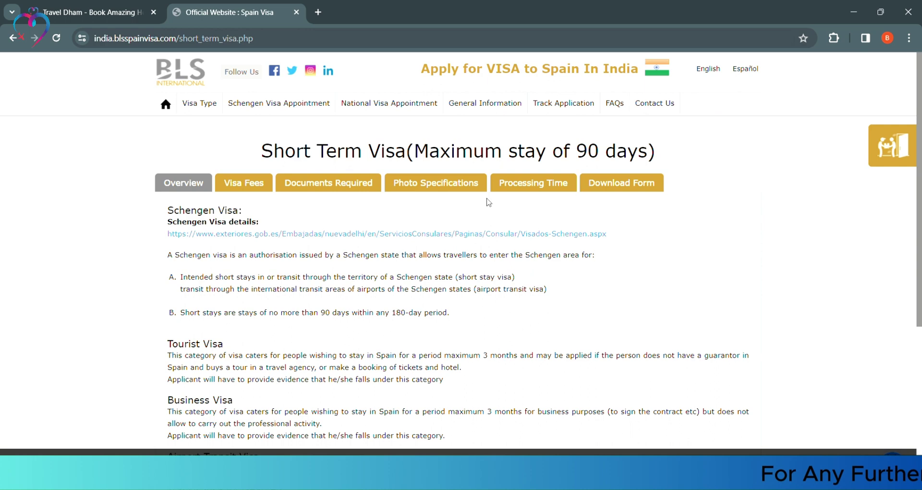
pyautogui.click(627, 186)
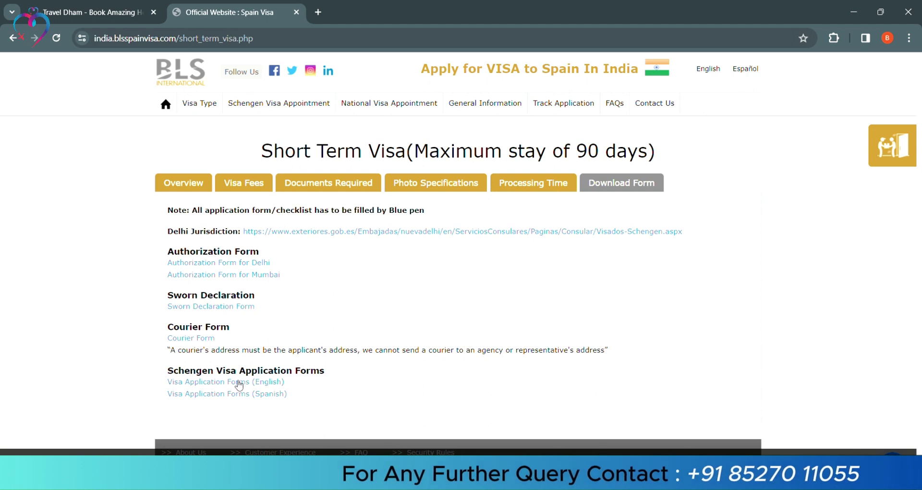
# - Open the English Schengen application PDF and enter JAIN as surname and surname at birth
pyautogui.click(273, 382)
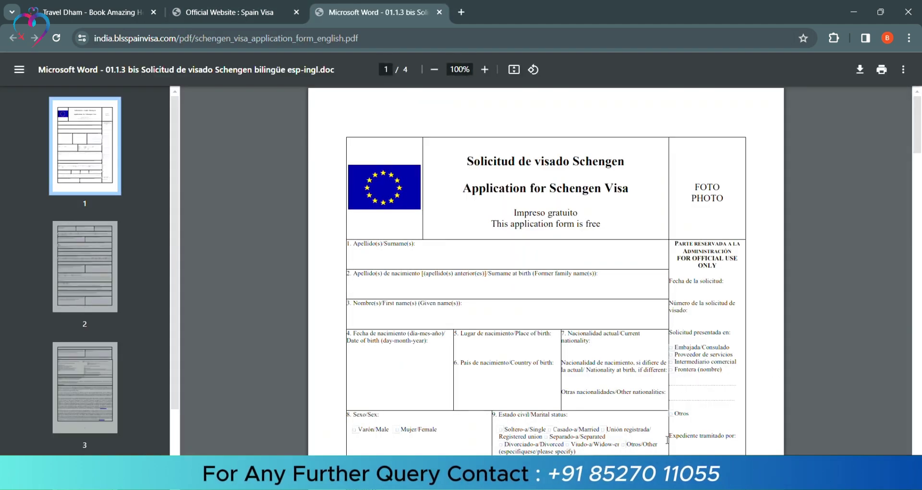
pyautogui.click(386, 265)
pyautogui.write('JAIN')
pyautogui.click(366, 294)
pyautogui.write('JAIN')
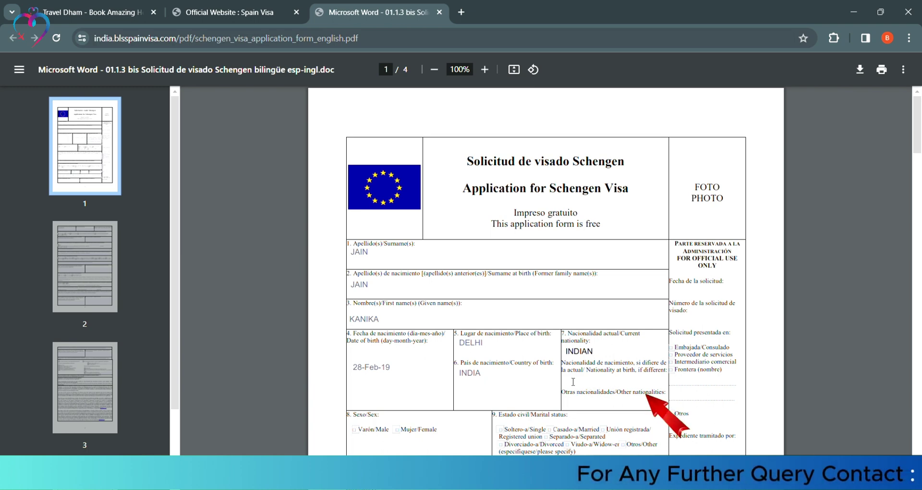
# - Tick Female for sex in field 8 and Single for marital status in field 9
pyautogui.scroll(-4, 573, 381)
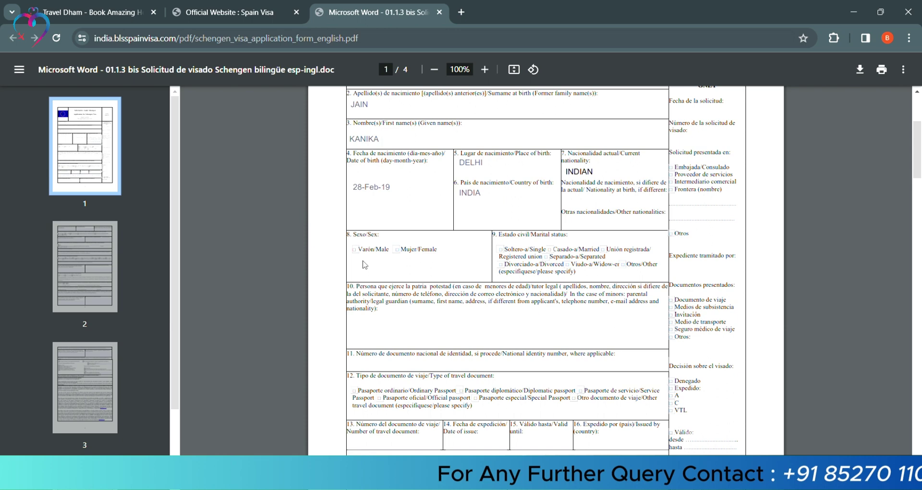
pyautogui.click(395, 249)
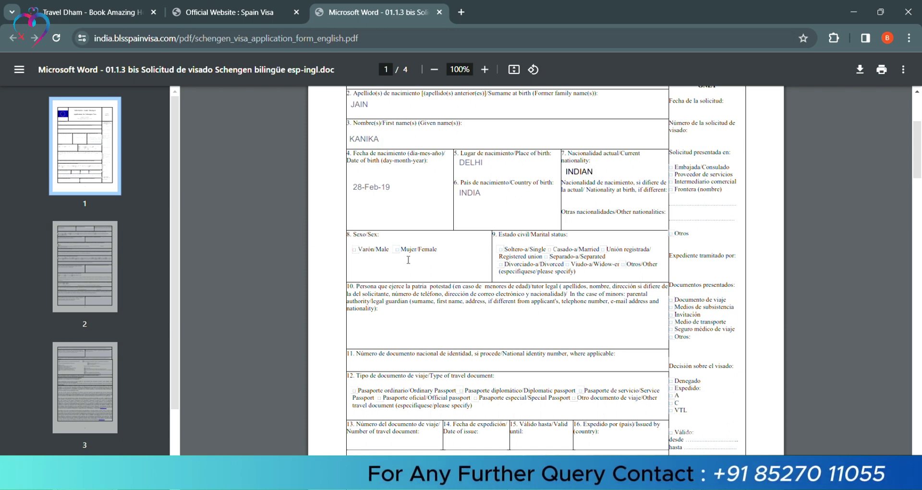
pyautogui.click(500, 249)
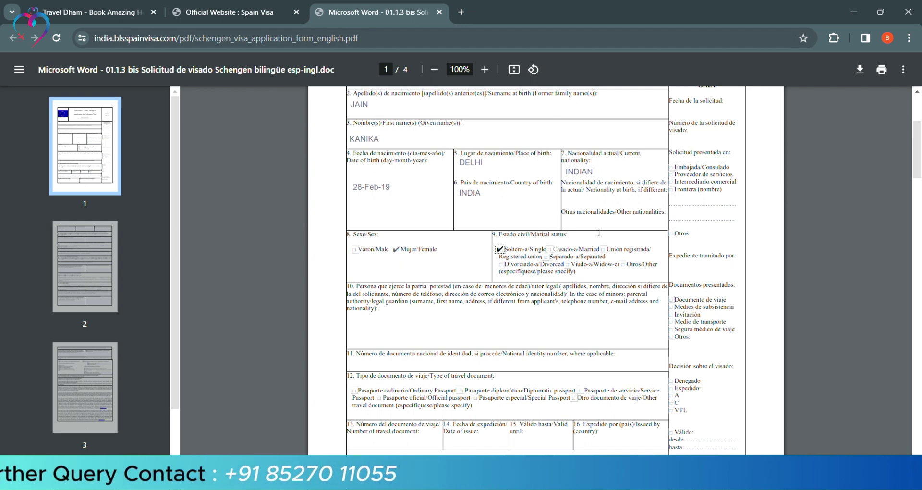
pyautogui.scroll(1, 590, 214)
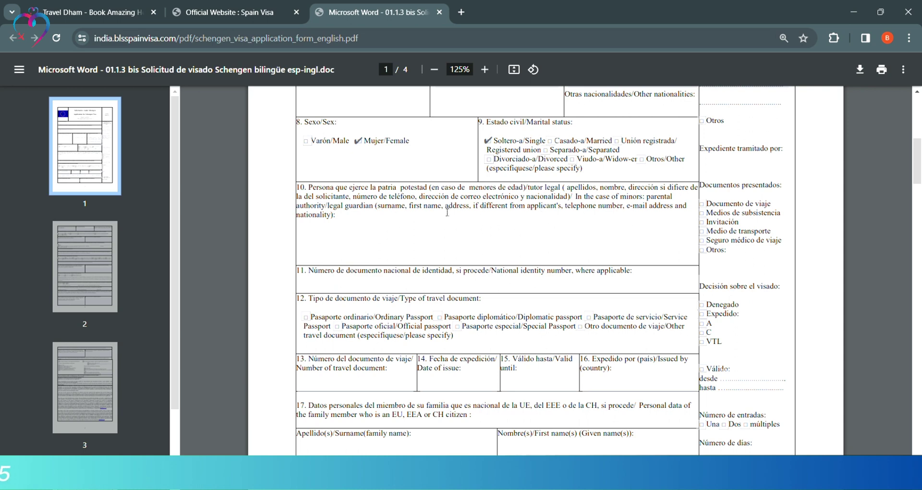
pyautogui.scroll(-3, 378, 161)
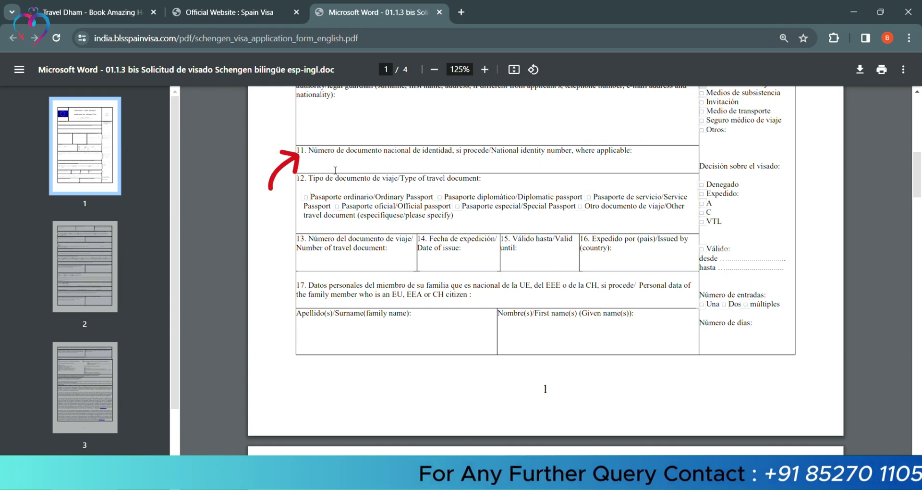
# - Mark the travel document as Ordinary Passport, enter number X1234567 and issue date starting 28
pyautogui.click(335, 170)
pyautogui.scroll(-1, 457, 191)
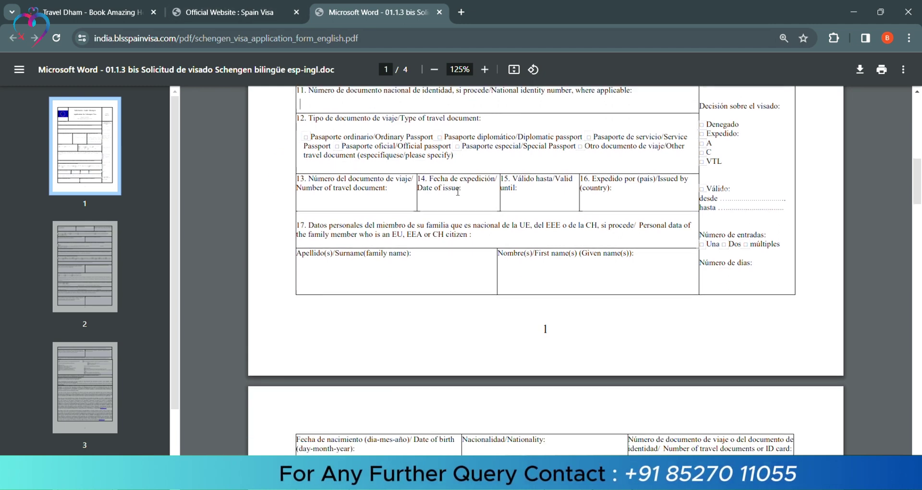
pyautogui.click(308, 139)
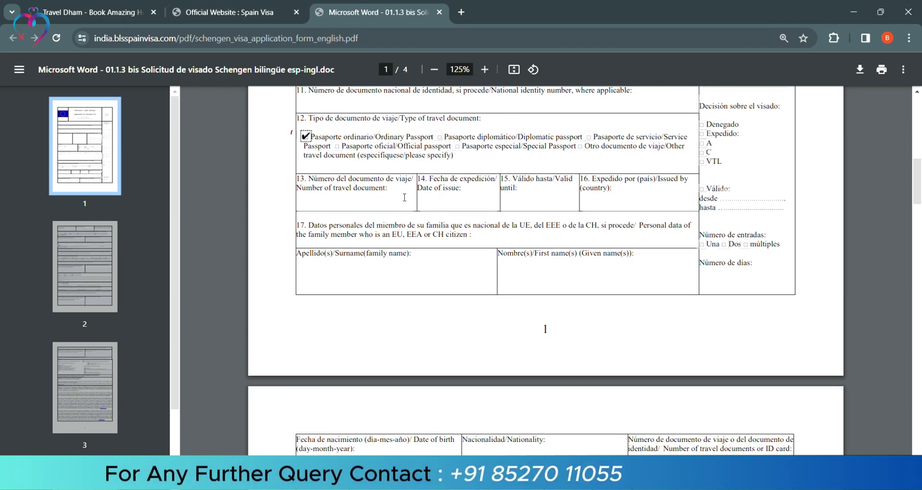
pyautogui.click(313, 206)
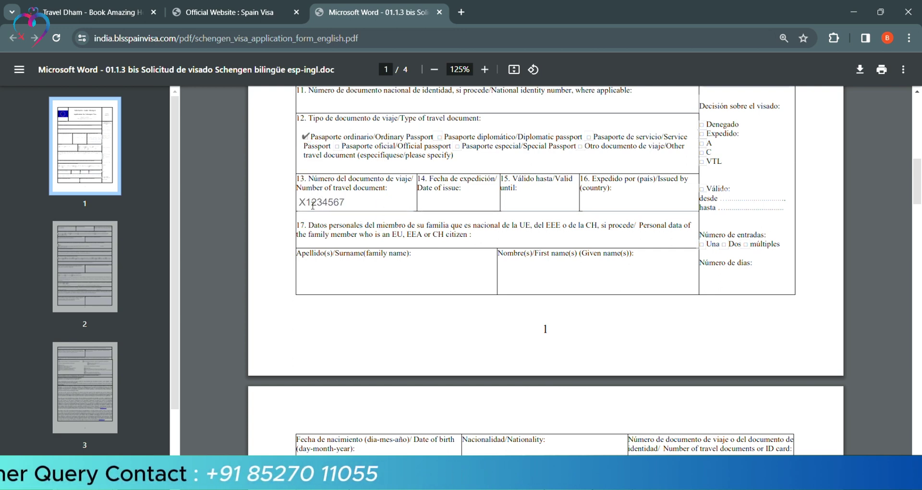
pyautogui.press('Tab')
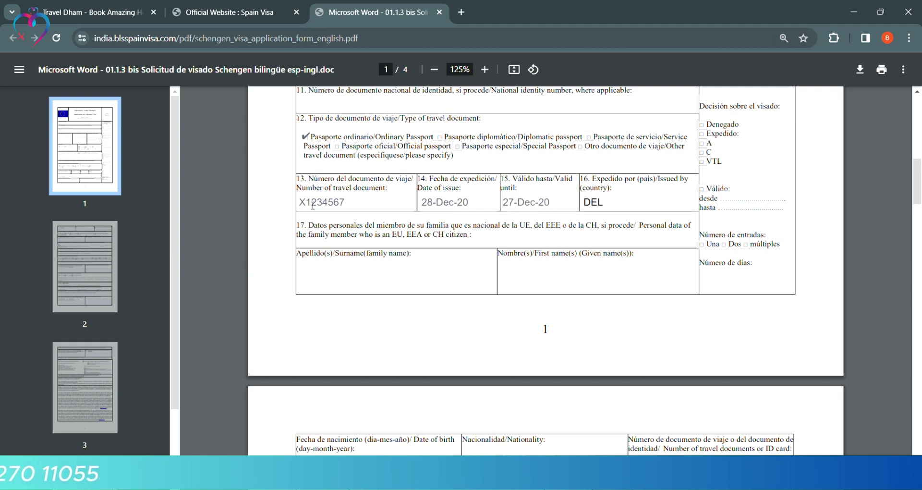
pyautogui.scroll(-5, 484, 277)
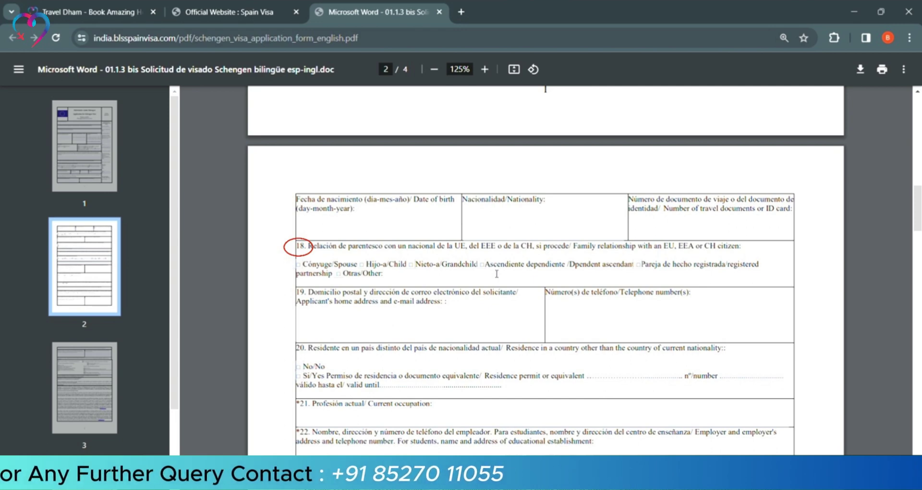
# - Mark No for residence outside the nationality country and enter HOMEMAKER as current occupation
pyautogui.scroll(-3, 496, 274)
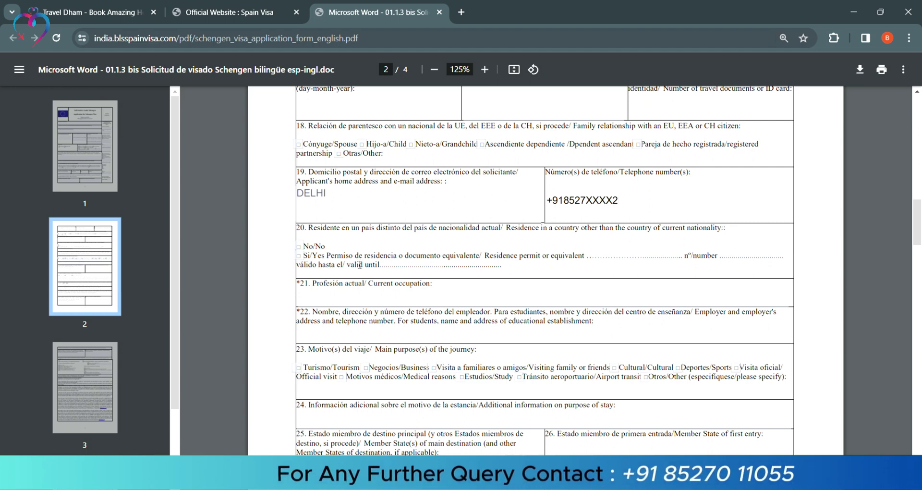
pyautogui.click(302, 246)
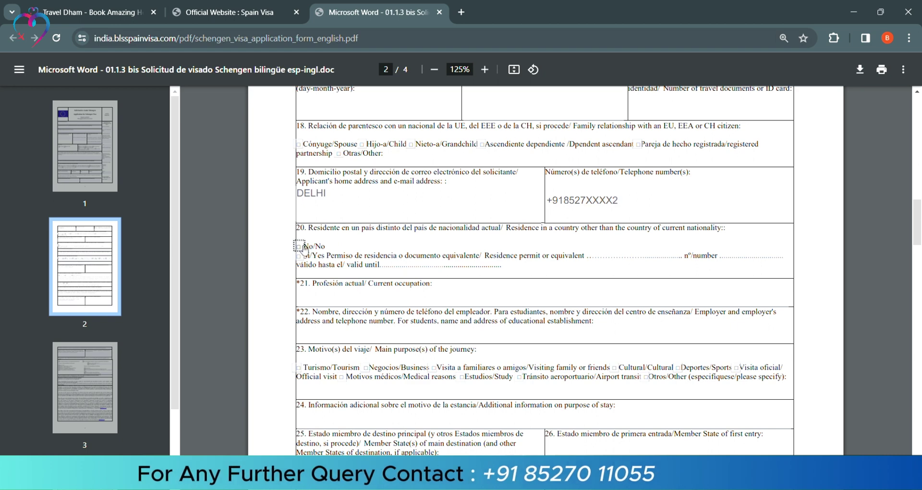
pyautogui.scroll(-3, 453, 224)
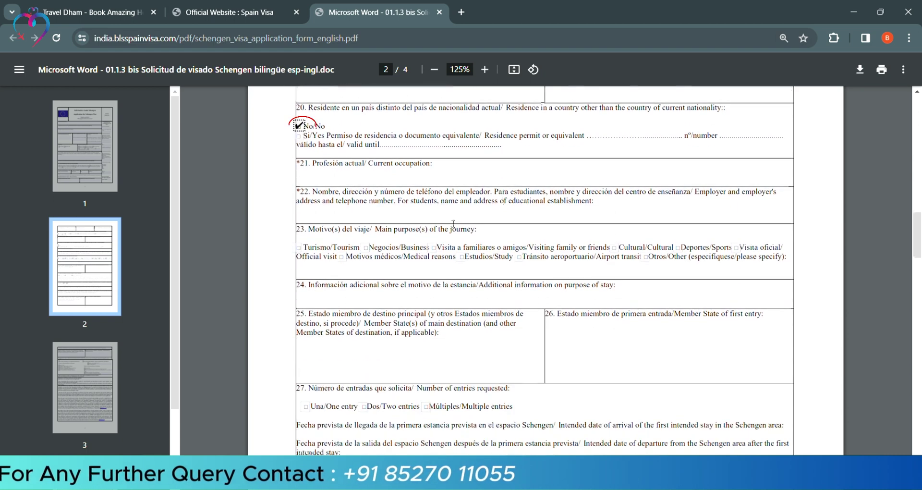
pyautogui.click(326, 172)
pyautogui.write('HOMEMAKER')
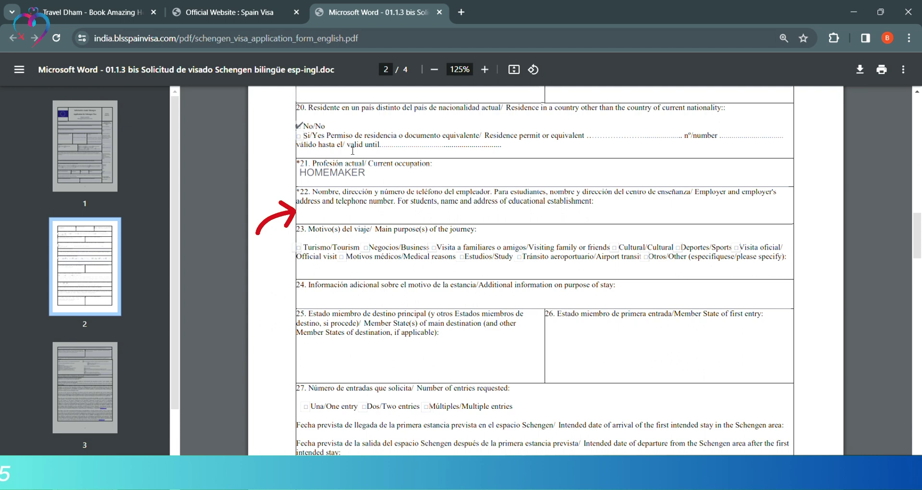
pyautogui.scroll(1, 373, 221)
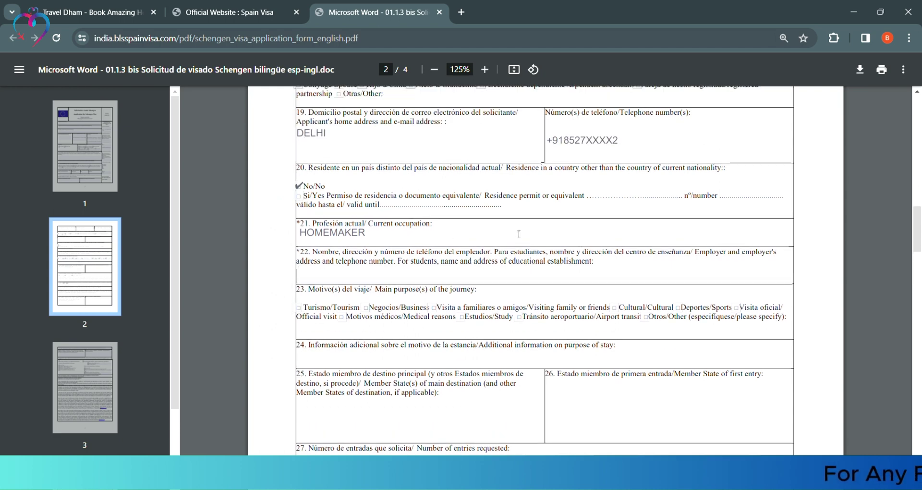
pyautogui.scroll(-1, 393, 220)
pyautogui.click(327, 214)
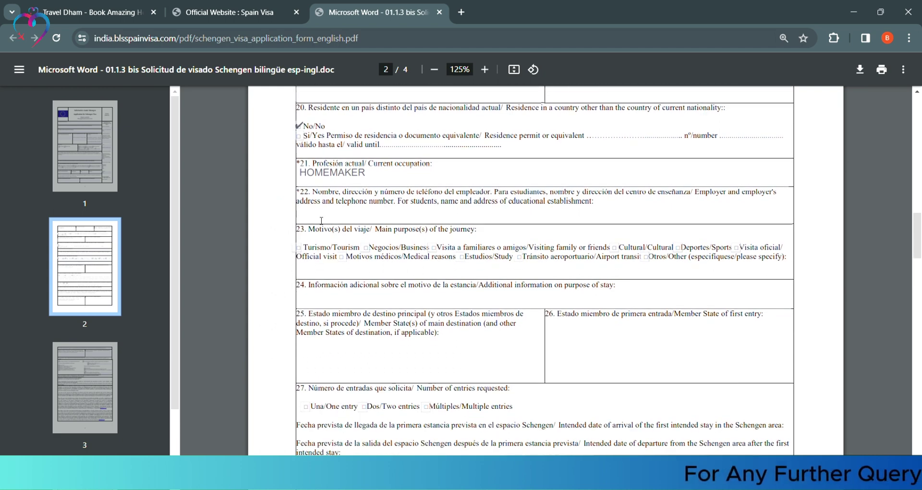
# - Tick Tourism as the journey purpose and Multiple entries, with arrival date 28-Apr-20
pyautogui.scroll(-1, 321, 220)
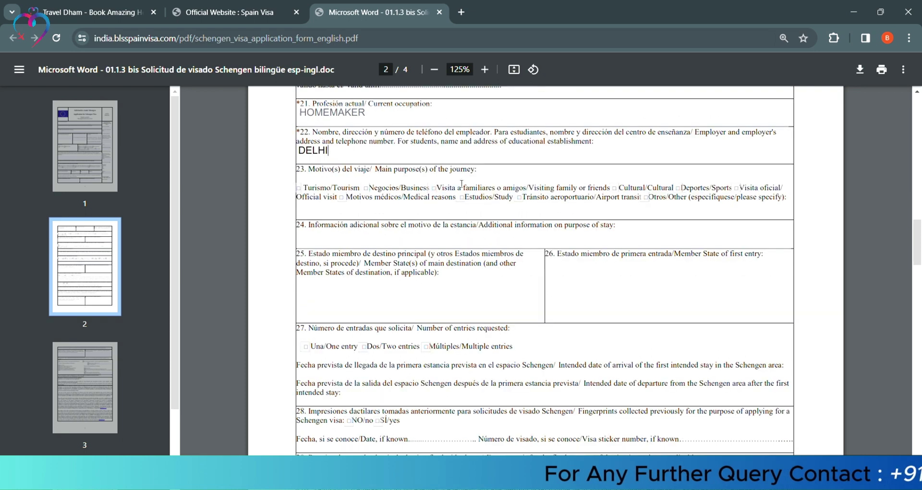
pyautogui.click(300, 189)
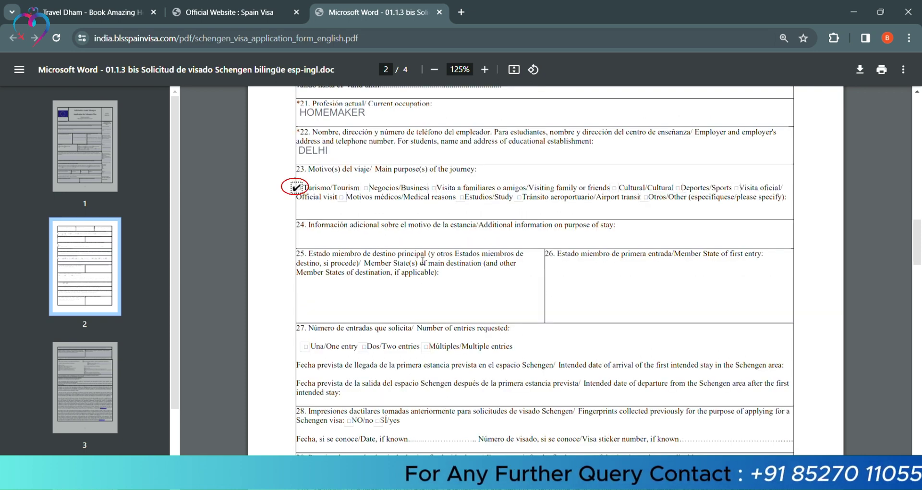
pyautogui.scroll(-1, 337, 174)
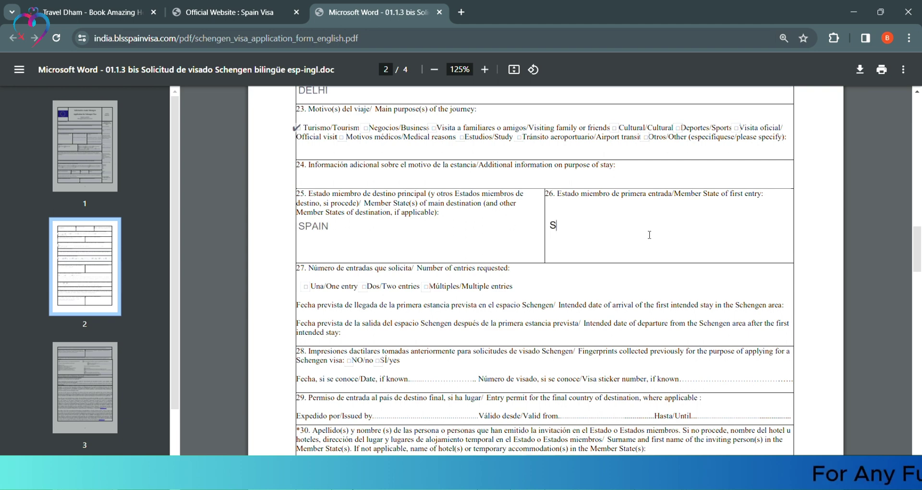
pyautogui.scroll(-3, 446, 294)
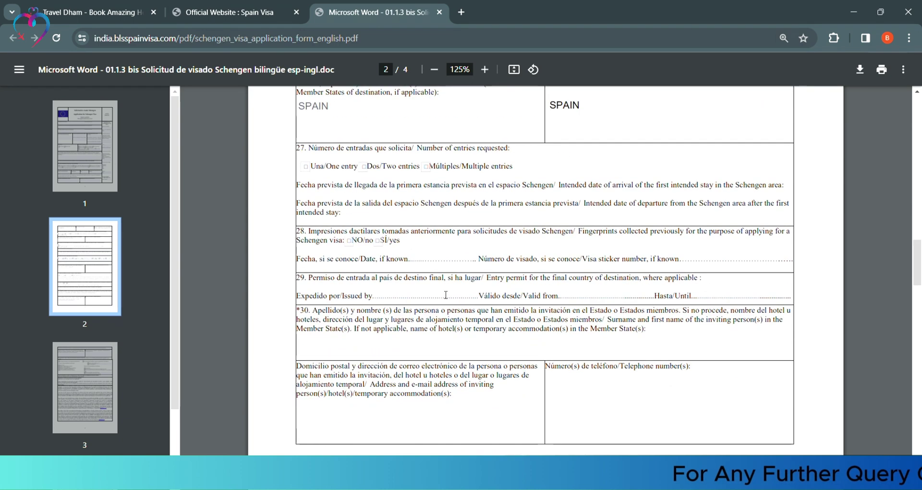
pyautogui.click(425, 166)
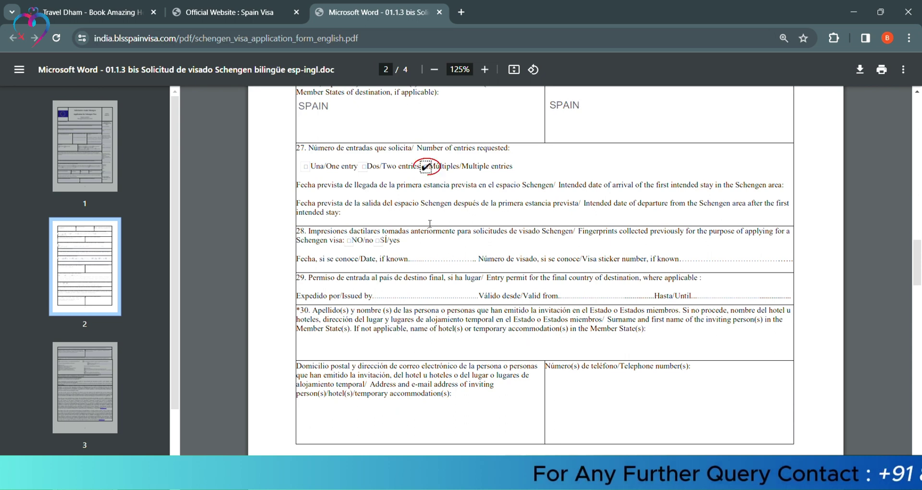
pyautogui.click(394, 194)
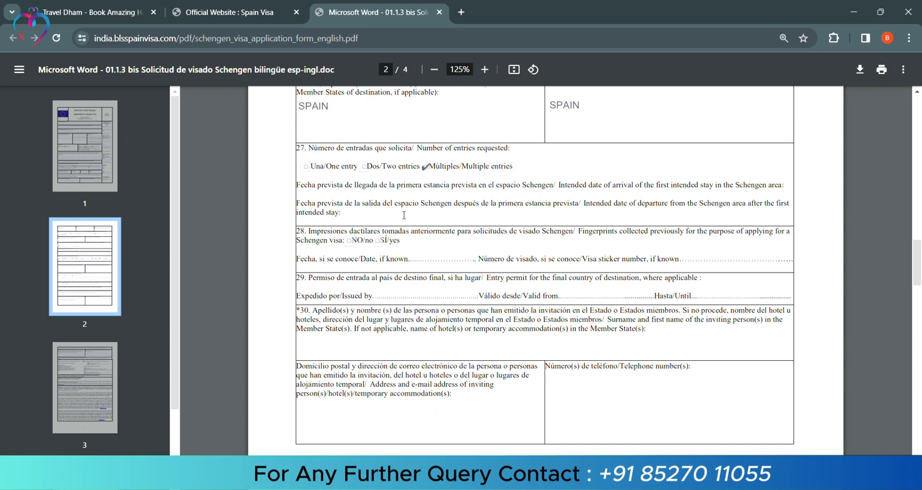
pyautogui.write('28-Apr-20')
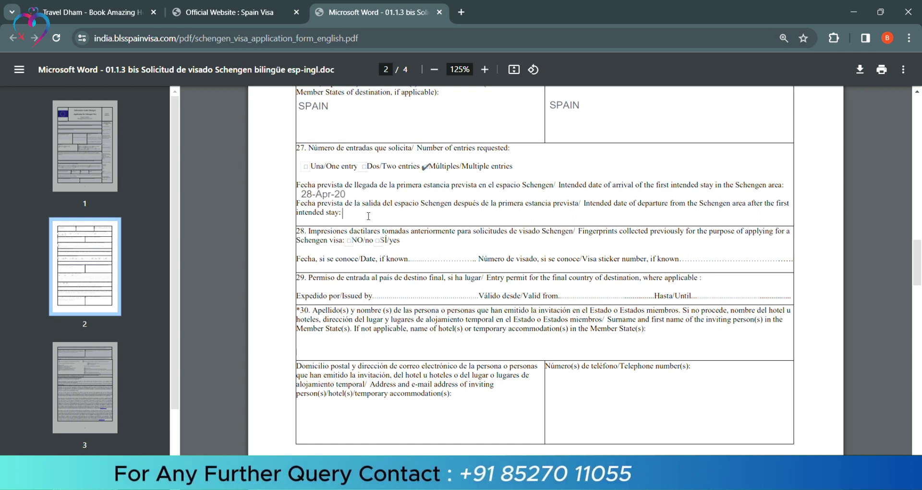
# - Enter departure date 30/04/2024, hotel name NOVOL and accommodation address SPAIN
pyautogui.click(368, 215)
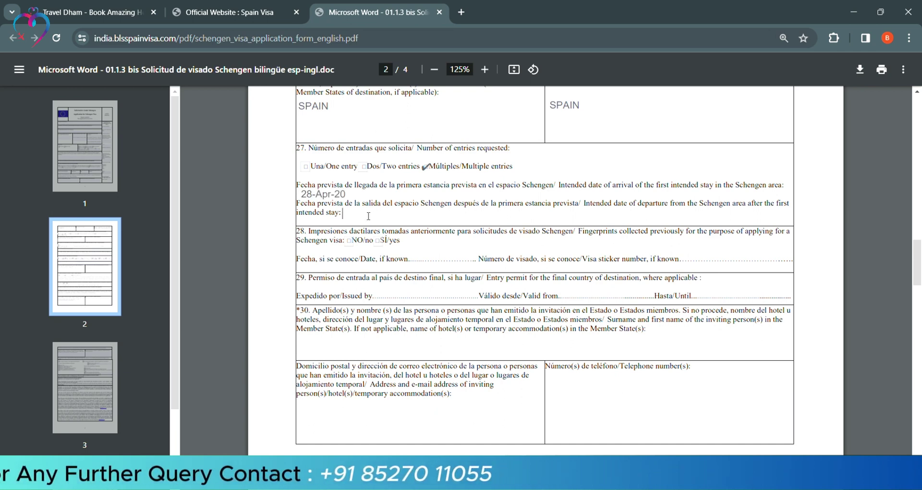
pyautogui.write('30/04/2024')
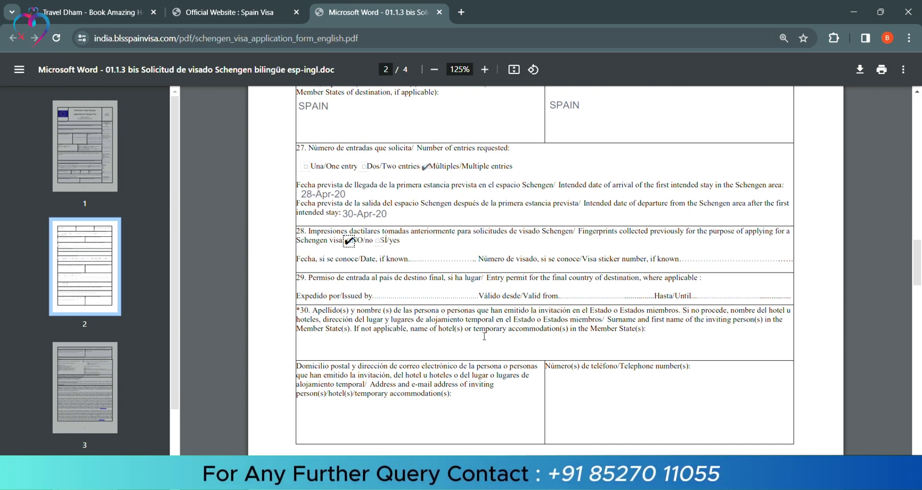
pyautogui.click(426, 354)
pyautogui.write('NOVOL')
pyautogui.click(354, 426)
pyautogui.write('SPAIN')
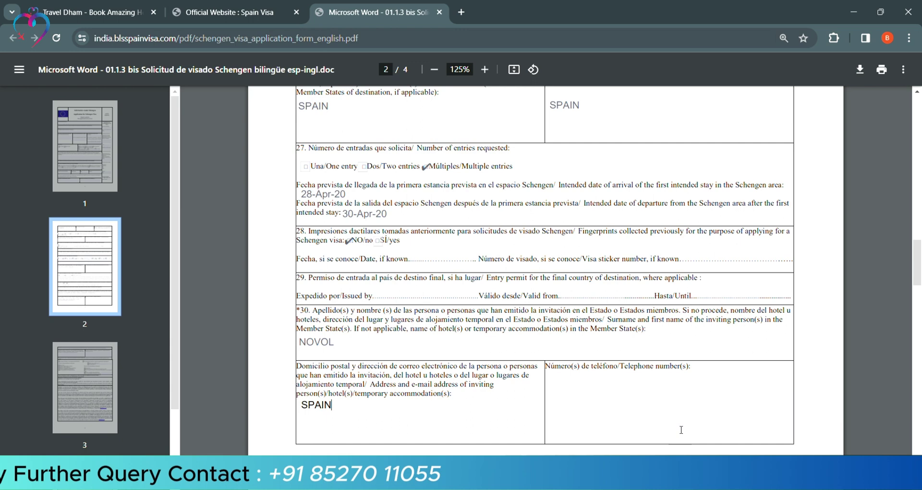
pyautogui.scroll(-8, 601, 178)
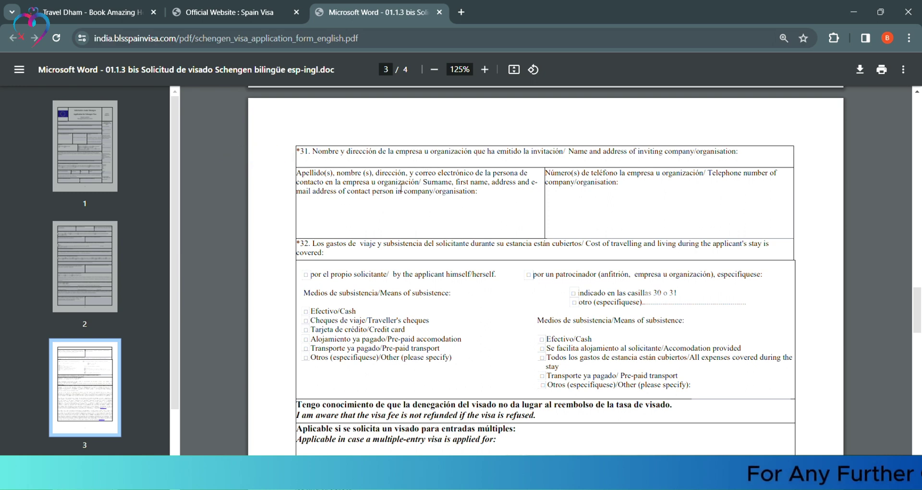
# - Scroll down to the cost-of-stay and means-of-subsistence section on page 3
pyautogui.scroll(-1, 617, 196)
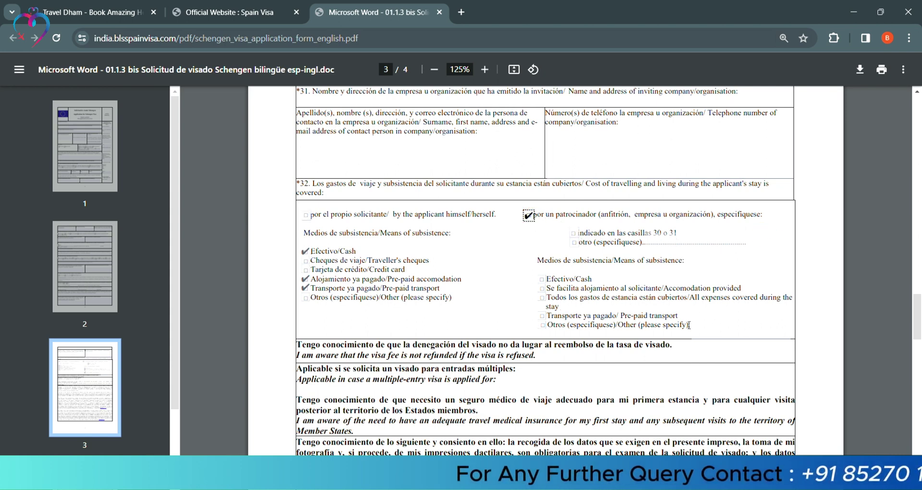
# - Scroll down to review the data-protection and declaration text on page 4
pyautogui.scroll(-15, 580, 284)
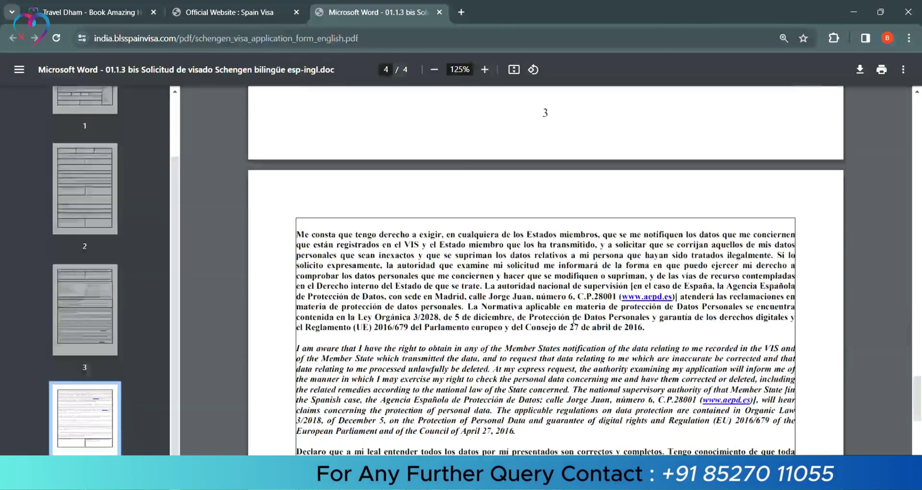